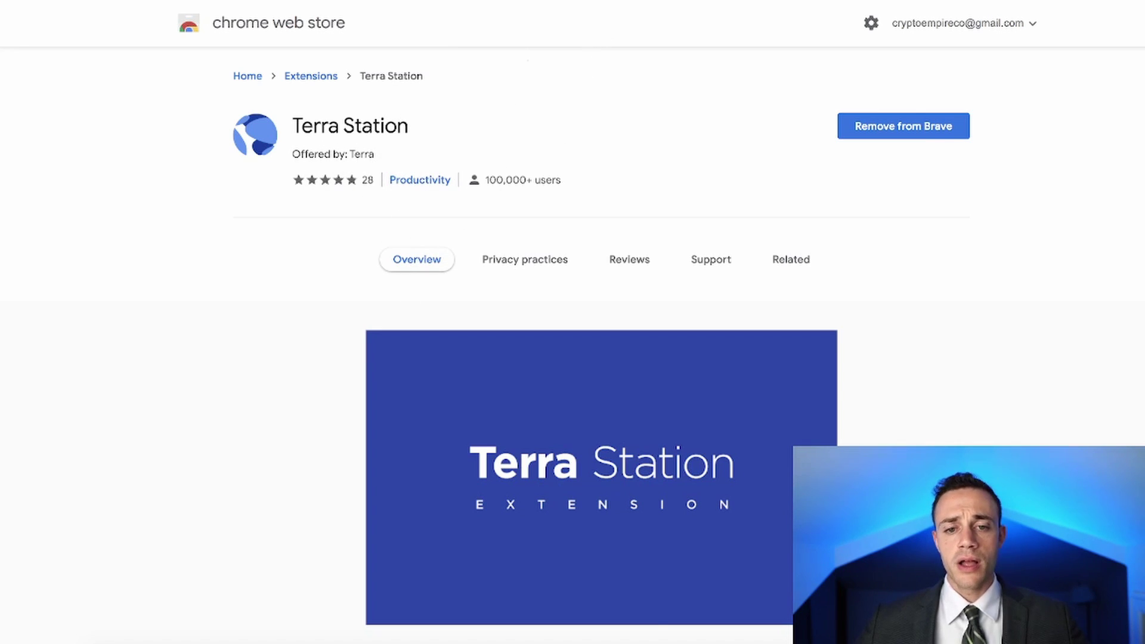
Browse the Spot exchange markets for Terra (LUNA) on CoinGecko, priced around $12.14
click(615, 37)
scroll(614, 254, down, 2)
scroll(358, 286, down, 1)
click(223, 455)
scroll(516, 365, down, 8)
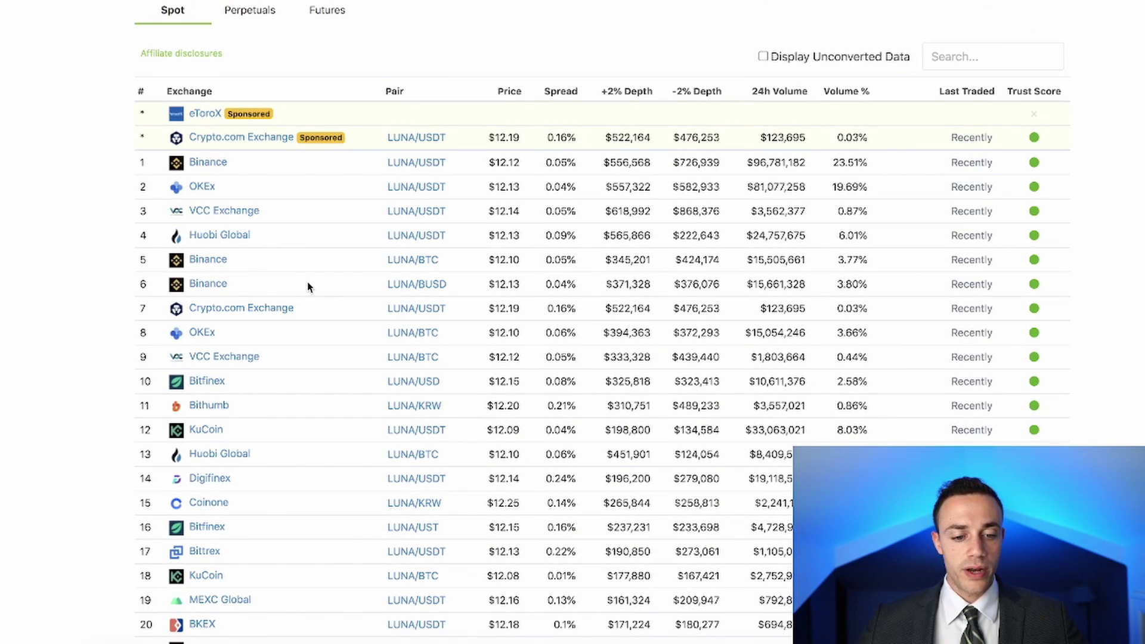
scroll(307, 280, up, 10)
scroll(253, 482, down, 2)
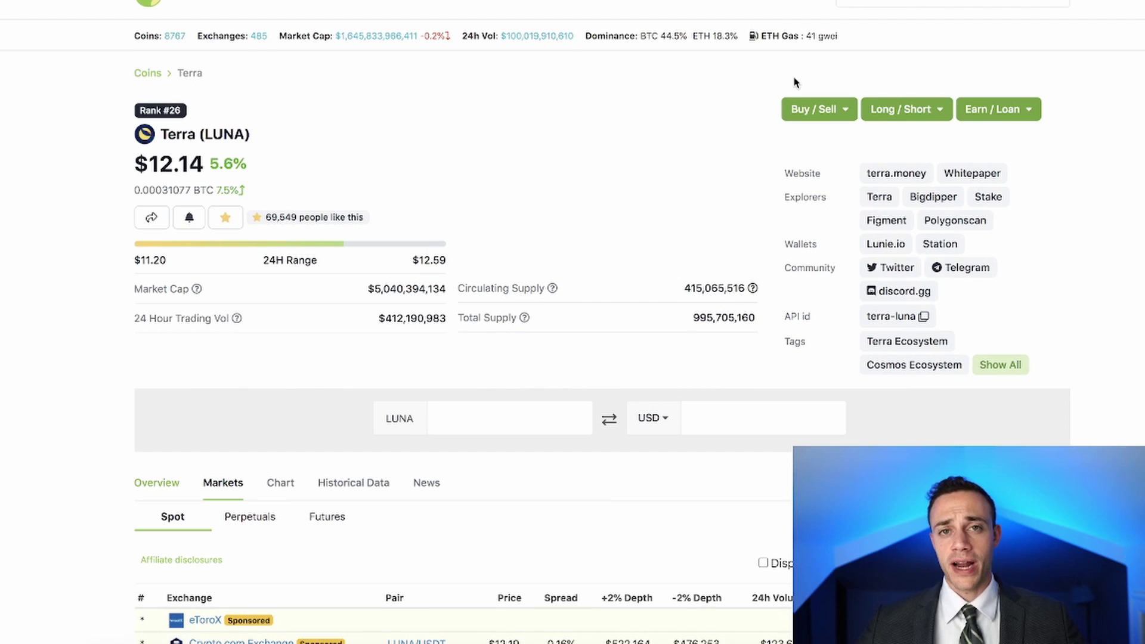
scroll(553, 175, up, 2)
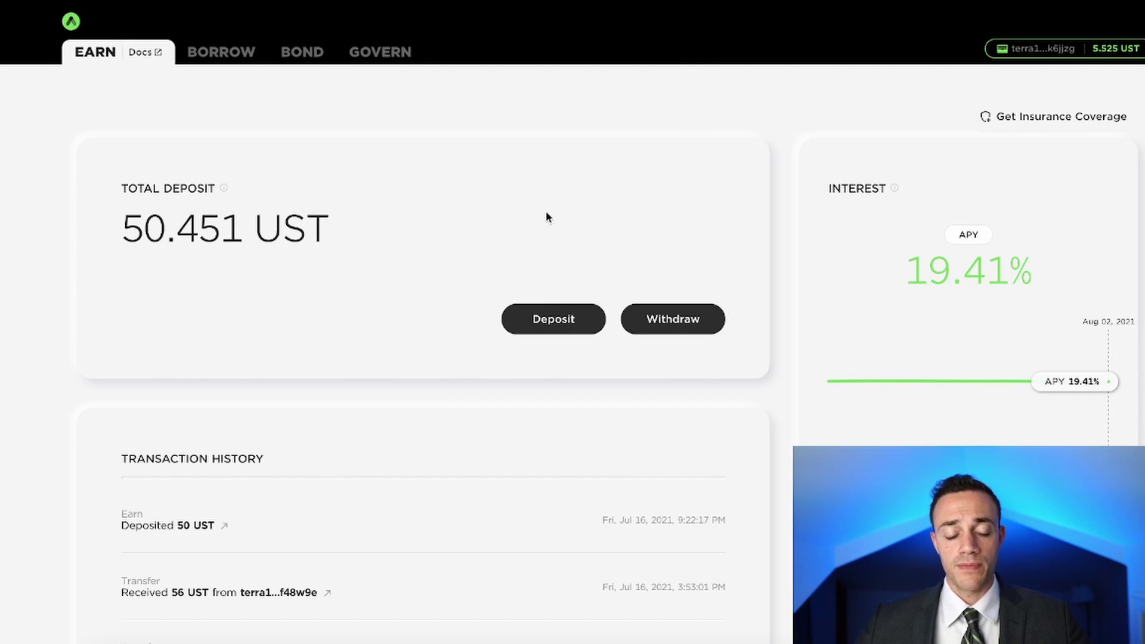
Bring up the connected Terra Station wallet's details panel from the Earn dashboard
scroll(555, 181, down, 3)
scroll(555, 176, up, 3)
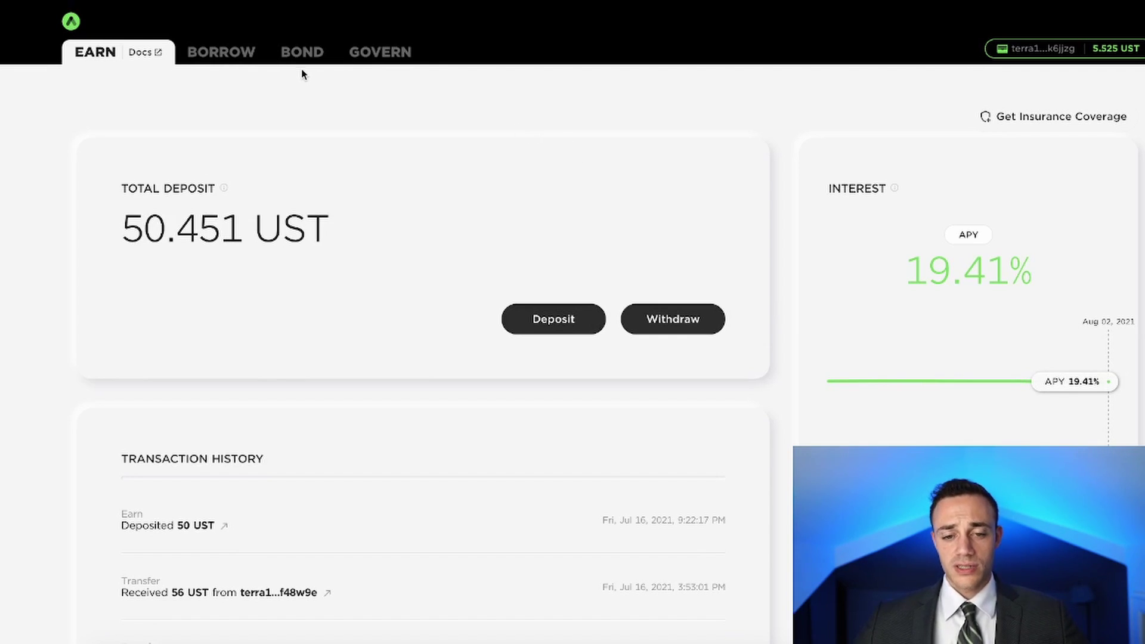
click(1042, 49)
Close the wallet panel and confirm on the Borrow page that no bLuna collateral exists yet
click(664, 151)
click(210, 55)
scroll(656, 135, down, 2)
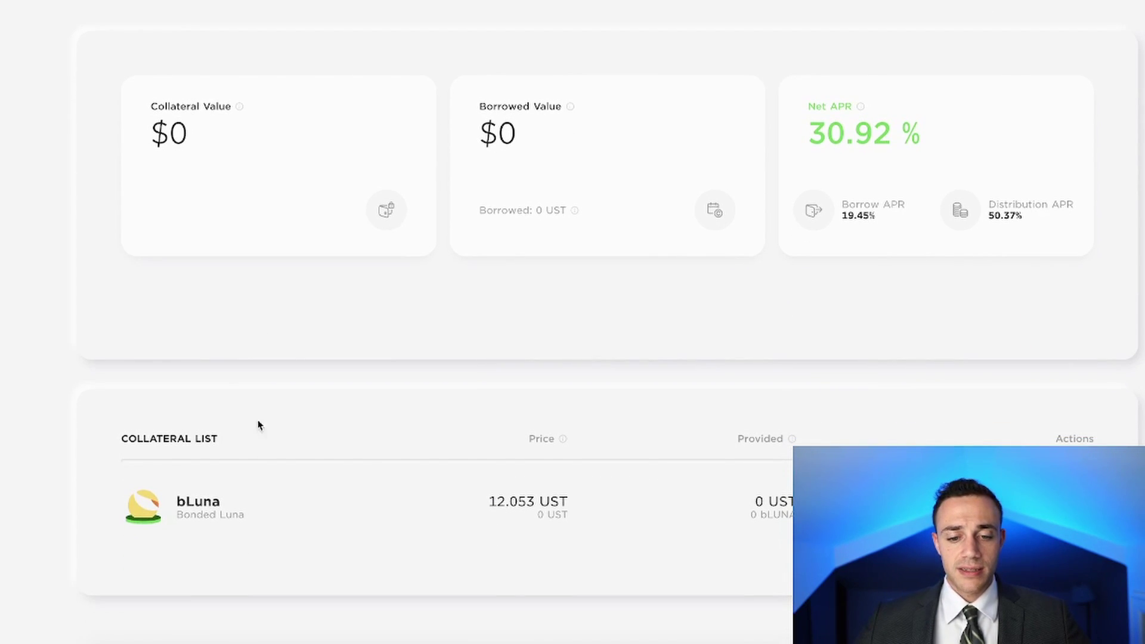
click(1008, 506)
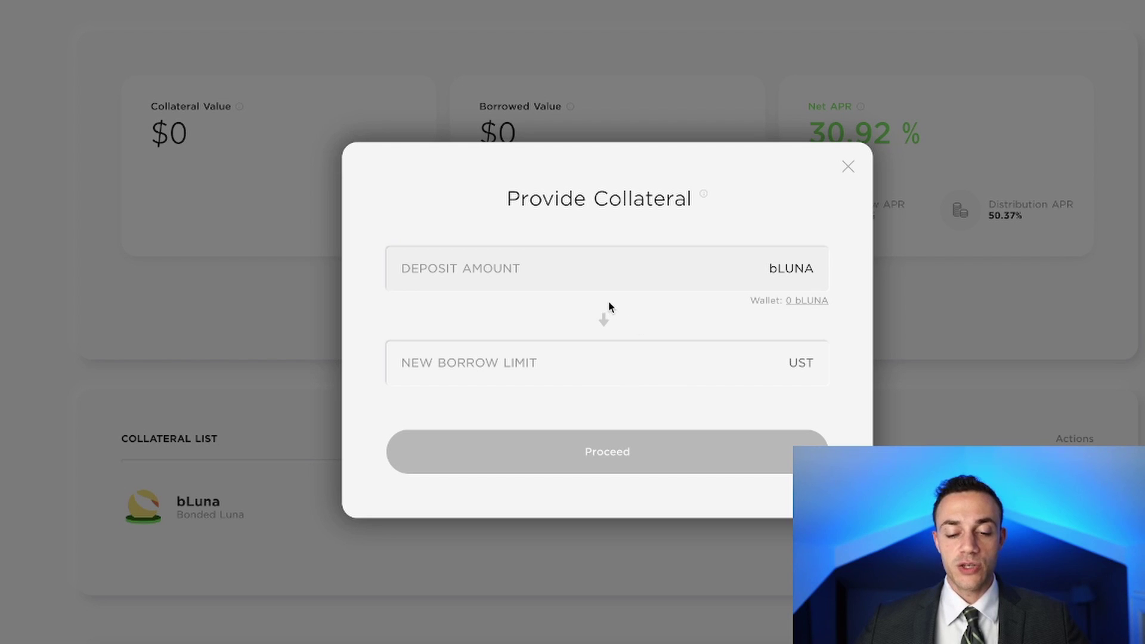
click(848, 166)
Go to the Bond form for converting Luna into bLuna
scroll(599, 260, up, 1)
scroll(600, 260, up, 2)
scroll(425, 355, down, 1)
scroll(388, 221, up, 1)
click(284, 58)
Enter 5 Luna to bond and select B-Harvest as the validator
click(444, 260)
text(5)
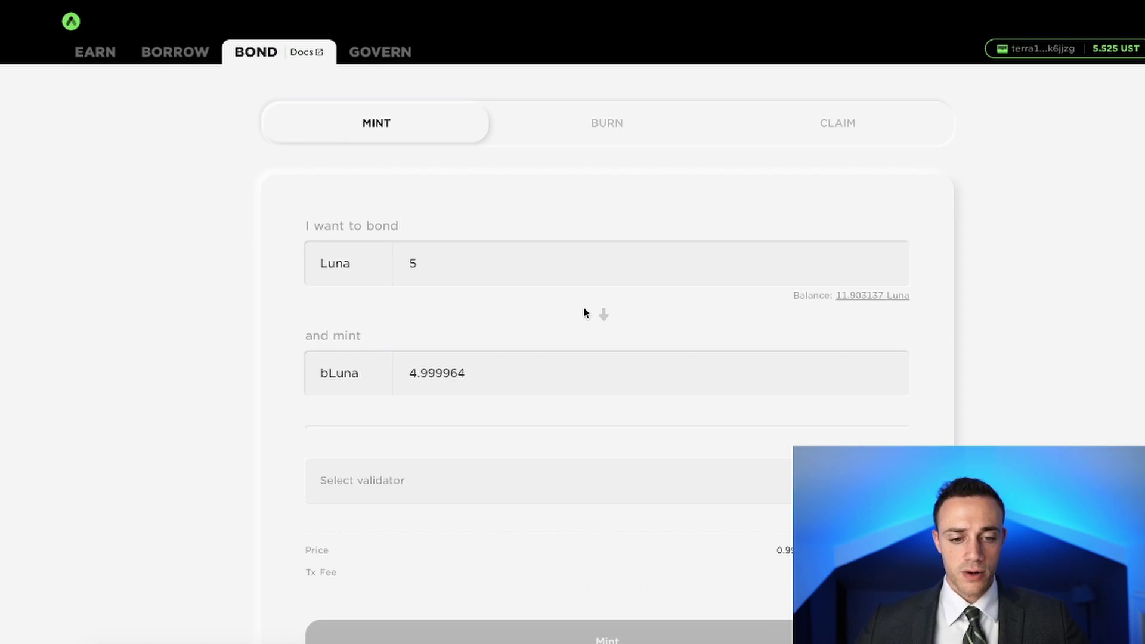
scroll(577, 310, down, 3)
click(449, 356)
click(469, 373)
click(471, 349)
click(227, 368)
click(391, 348)
click(234, 370)
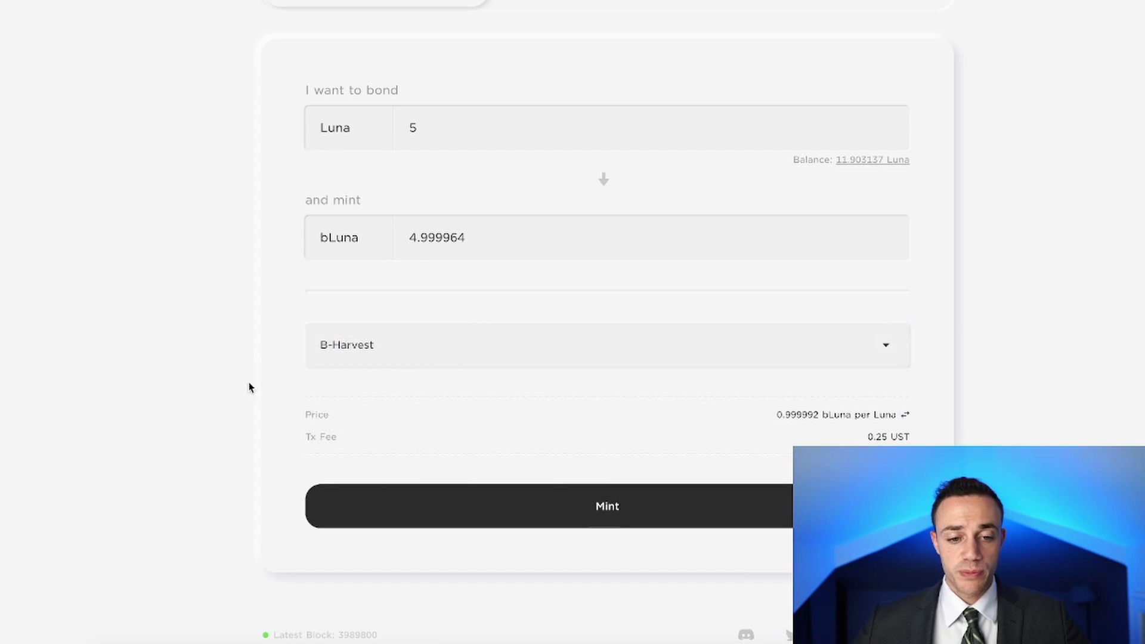
Mint the bLuna and sign the transaction in Terra Station with the wallet password
click(598, 498)
drag(1032, 1, 677, 1)
click(583, 303)
key(ctrl+v)
click(645, 340)
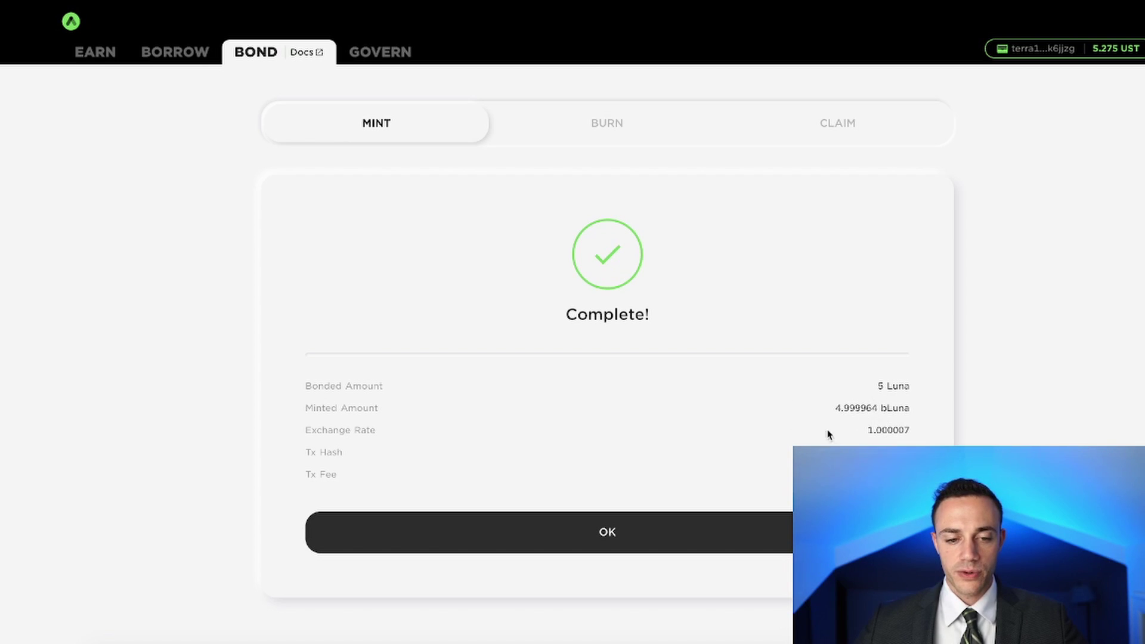
Dismiss the mint summary and check the Borrow dashboard's $60.15 bLuna collateral value
click(718, 520)
click(174, 54)
scroll(445, 206, down, 1)
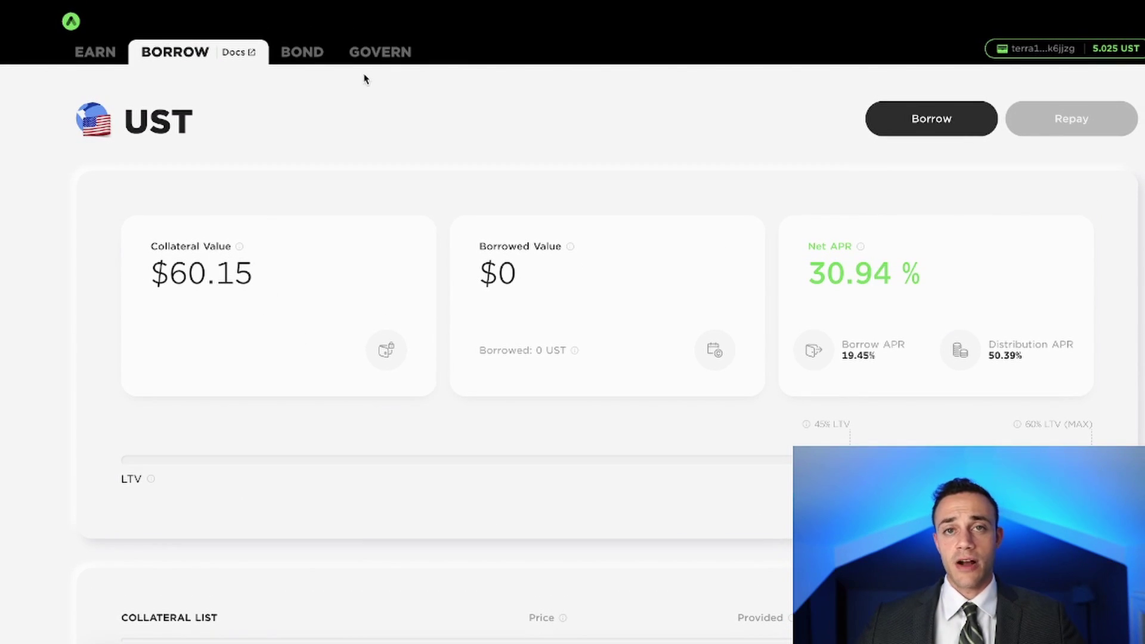
drag(259, 276, 164, 286)
Start a new UST loan and compare loan sizes at about 15.85% and 50% LTV
click(292, 299)
scroll(225, 235, down, 2)
scroll(321, 235, up, 2)
scroll(908, 133, down, 5)
scroll(907, 133, up, 5)
click(931, 118)
drag(389, 377, 528, 396)
drag(532, 333, 806, 314)
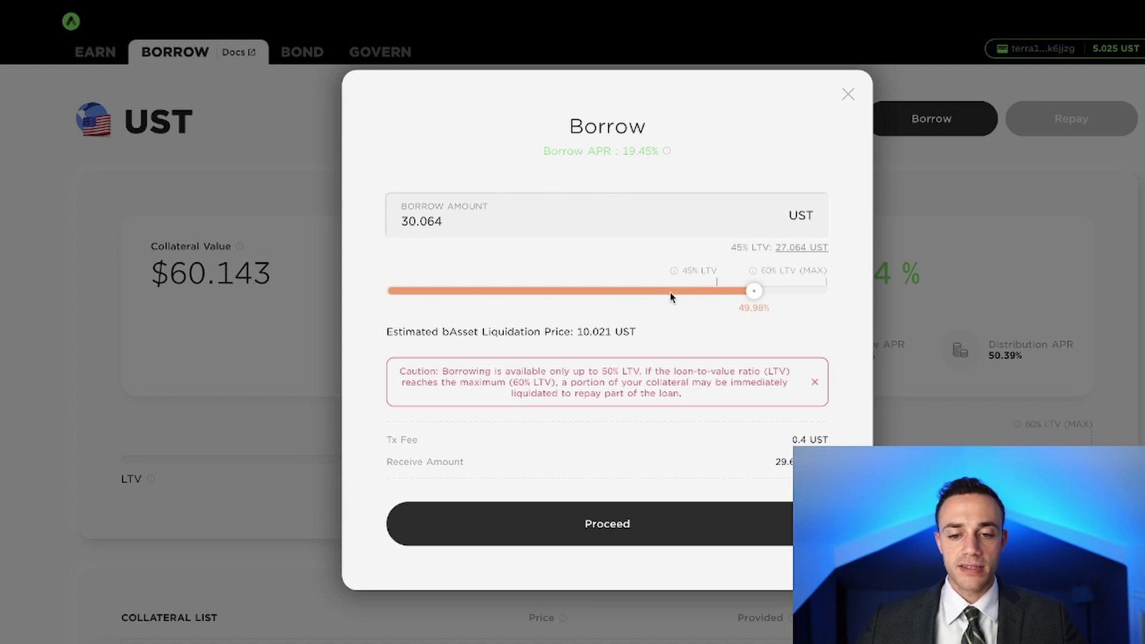
Settle the borrow amount at roughly 22% LTV and submit the loan
drag(753, 292, 800, 332)
click(815, 333)
drag(752, 294, 826, 291)
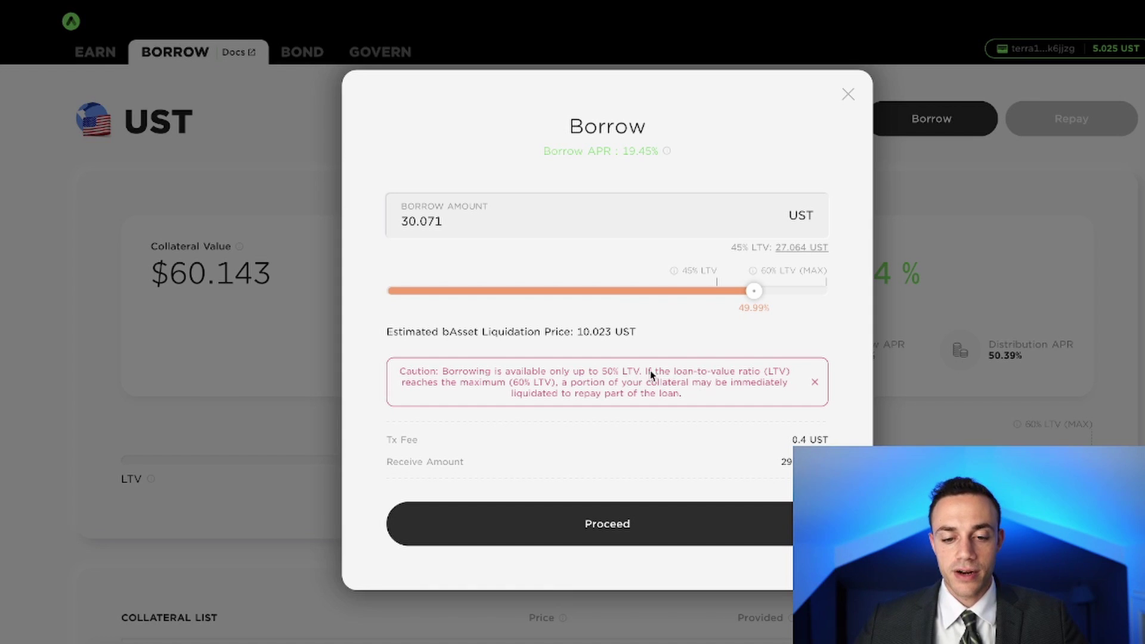
drag(754, 291, 822, 293)
drag(762, 292, 785, 300)
drag(764, 296, 577, 315)
click(620, 487)
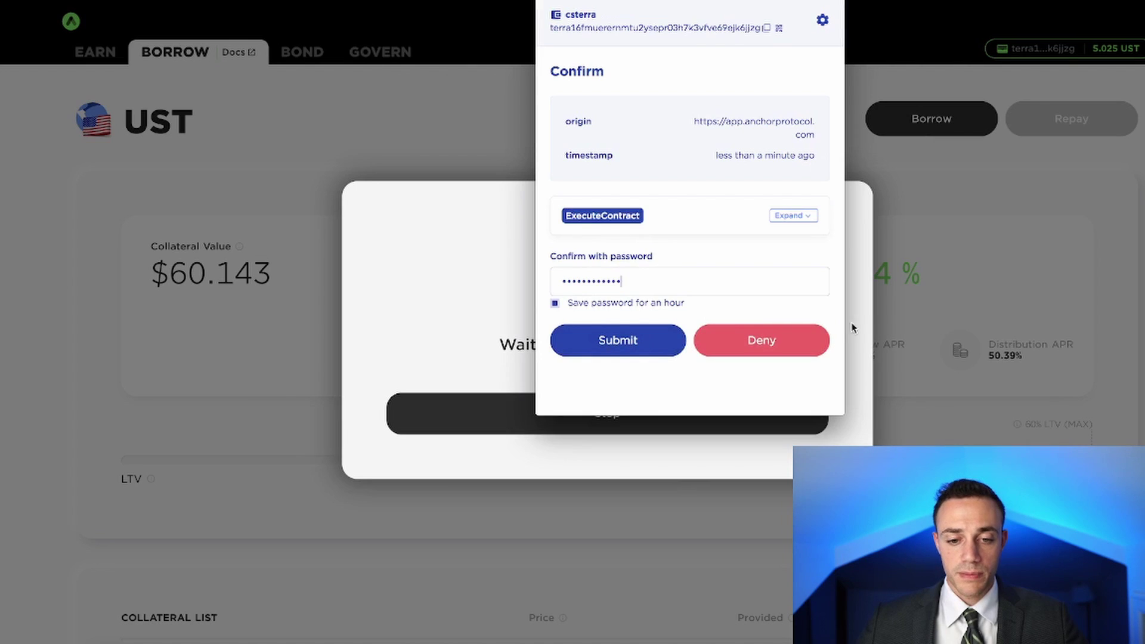
Approve the 15.073 UST borrow in Terra Station and dismiss the completion notice
click(620, 341)
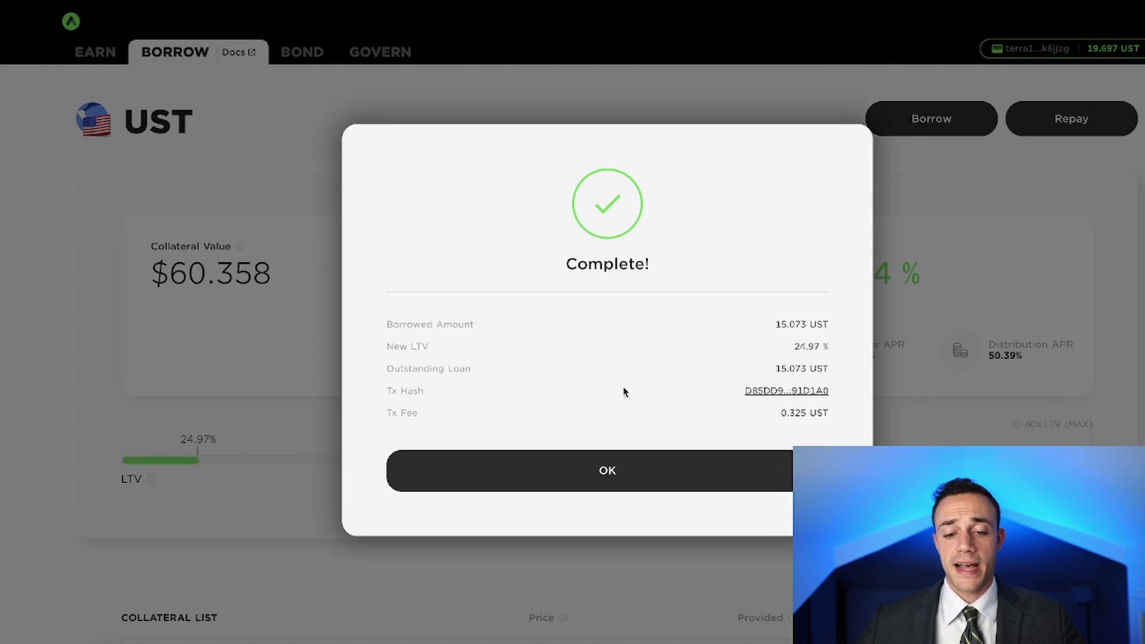
click(621, 467)
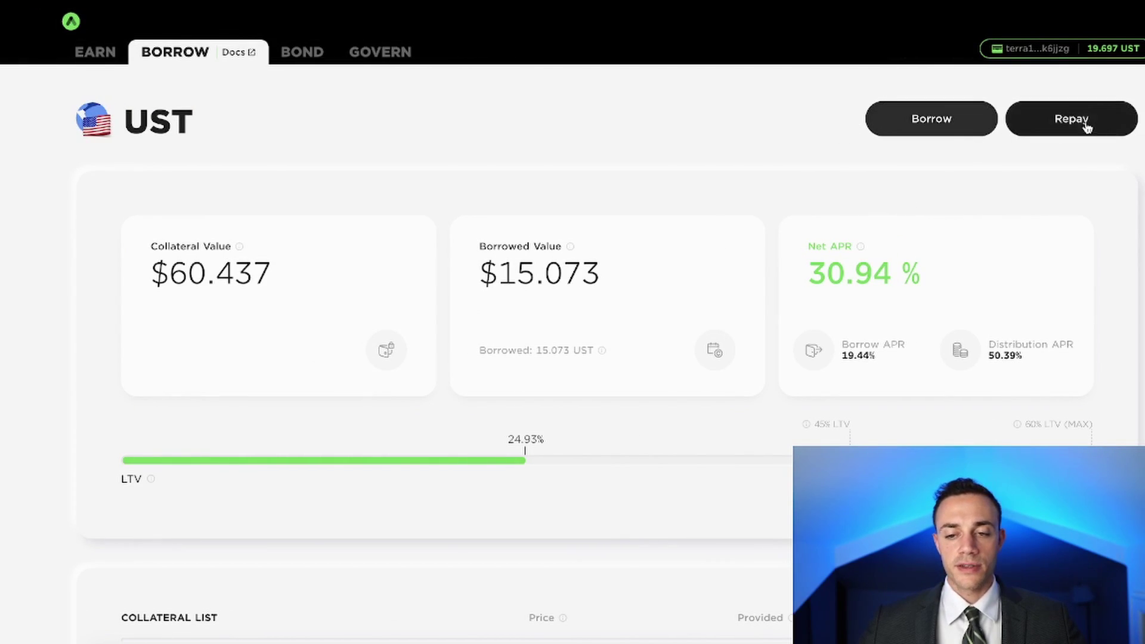
Fill the Repay form with the maximum amount, then cancel without repaying
click(1084, 124)
click(792, 336)
click(849, 123)
Check the Govern page's Rewards table, where UST Borrow shows 50.39% APR
click(398, 56)
scroll(621, 306, down, 5)
scroll(688, 289, down, 1)
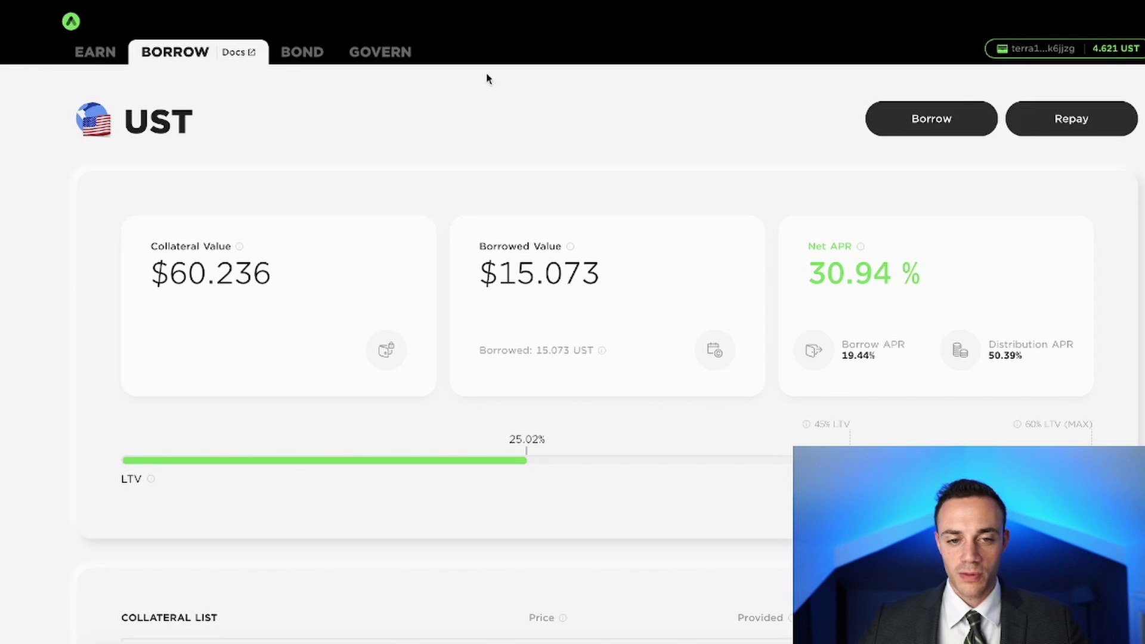
Mint bLuna from 1.23 Luna via B-Harvest, then go back to the Borrow dashboard
click(302, 52)
click(741, 267)
text(1.23)
click(386, 481)
click(370, 607)
scroll(442, 477, down, 2)
click(432, 519)
click(728, 517)
click(200, 52)
scroll(668, 215, down, 5)
Provide the full 1.229991 bLuna balance as collateral, reaching $75.232 collateral and 20.03% LTV
click(967, 403)
click(752, 282)
click(768, 484)
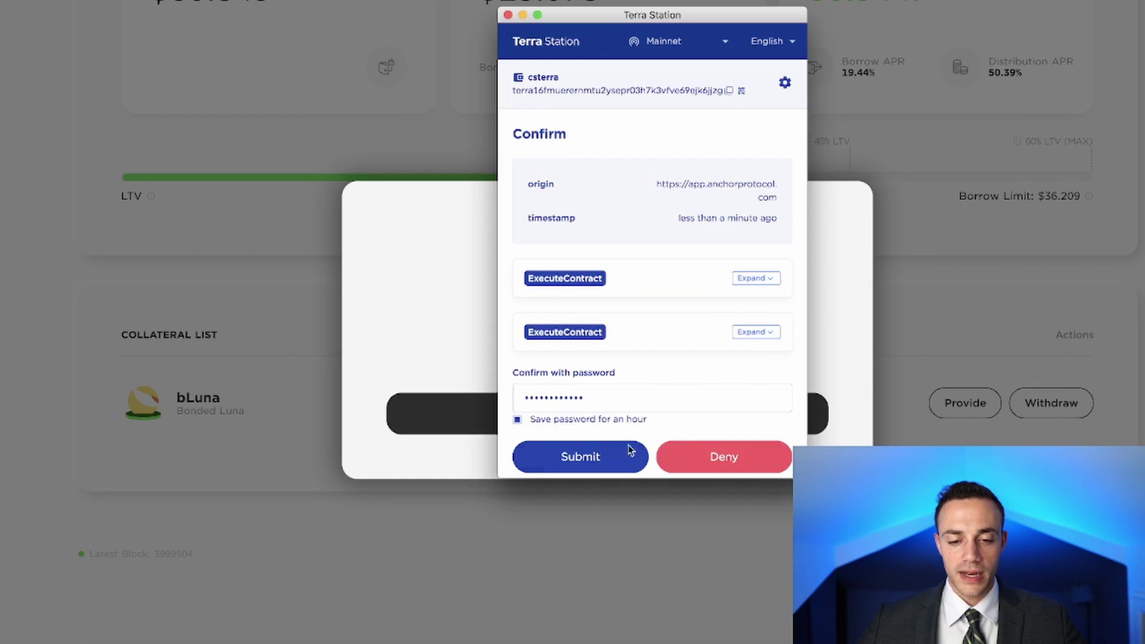
click(605, 463)
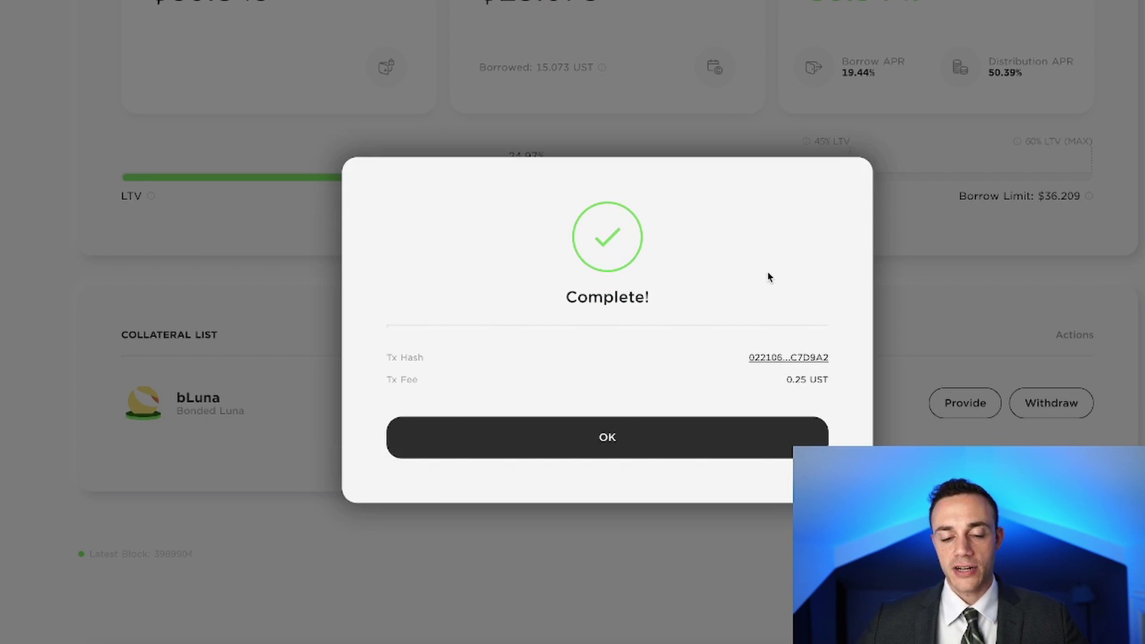
click(553, 428)
scroll(722, 292, up, 5)
scroll(611, 368, down, 3)
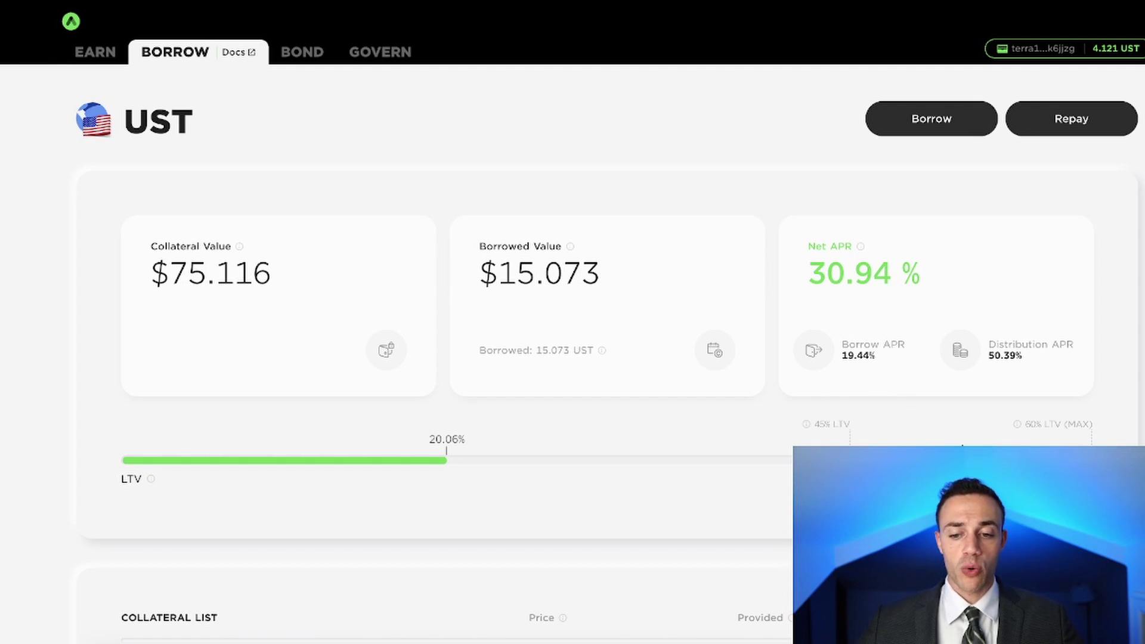
Check the maximum withdrawable bLuna collateral in the Withdraw form, then close it without withdrawing
scroll(949, 396, down, 5)
click(1077, 382)
click(757, 279)
click(848, 117)
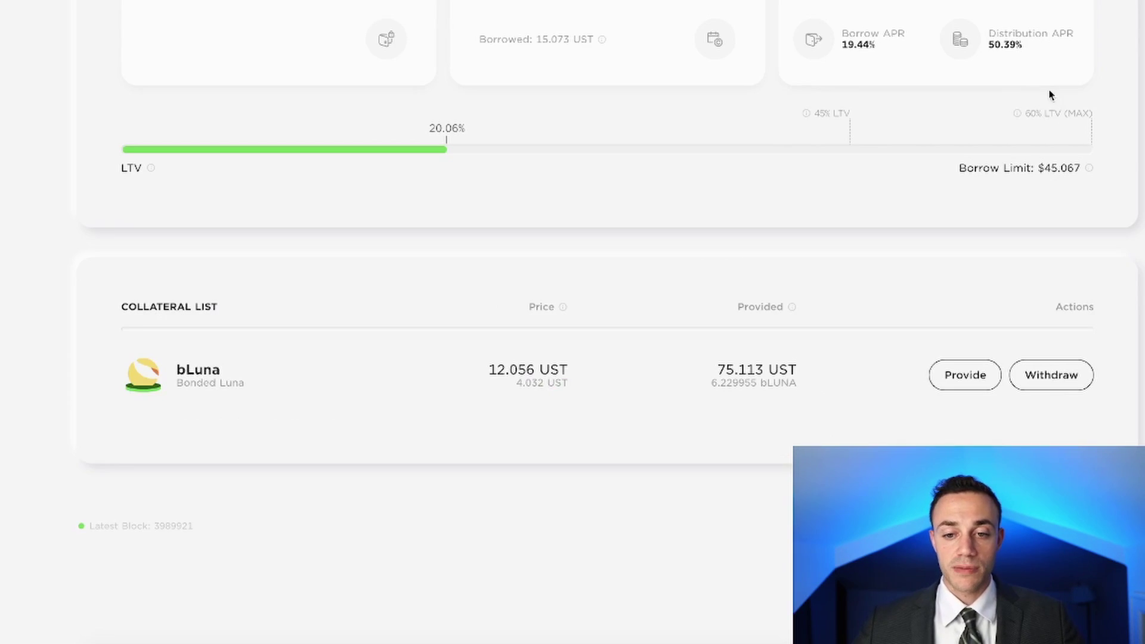
scroll(722, 173, up, 5)
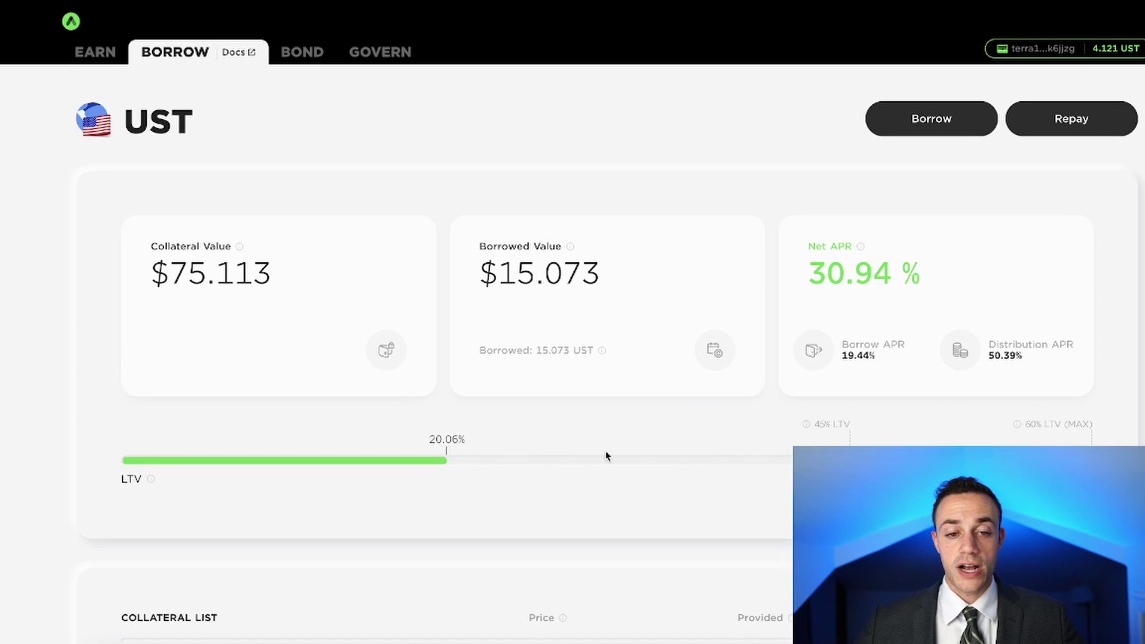
scroll(776, 412, down, 5)
scroll(883, 395, up, 3)
scroll(603, 200, up, 3)
On the Bond page, open the Burn form, try Instant Burn, then return to the standard 21-day burn
click(306, 55)
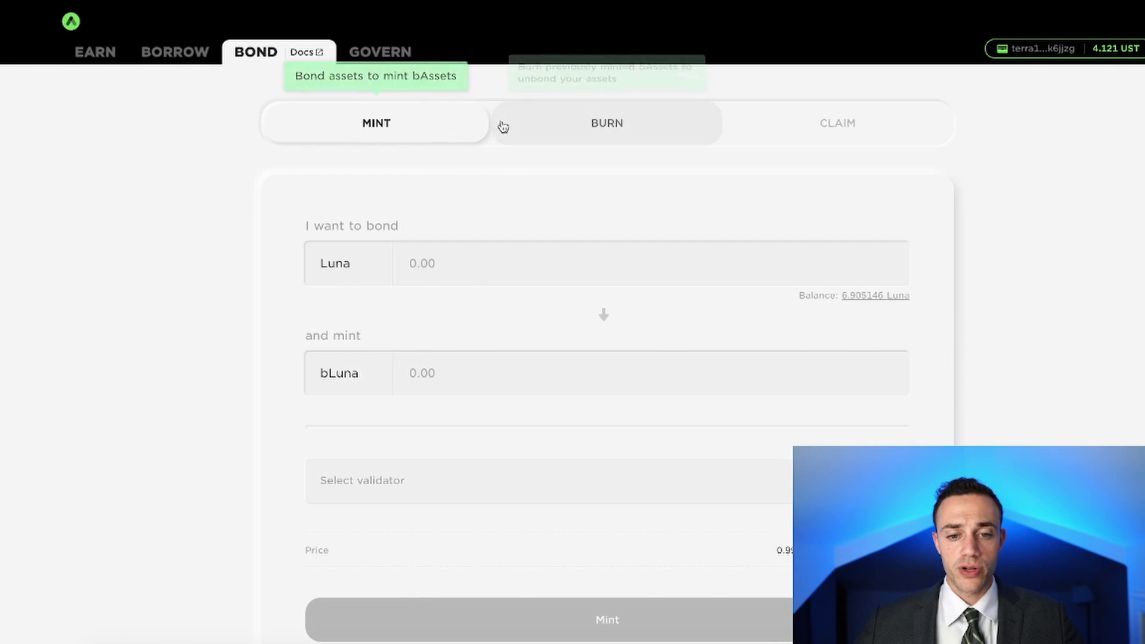
click(615, 114)
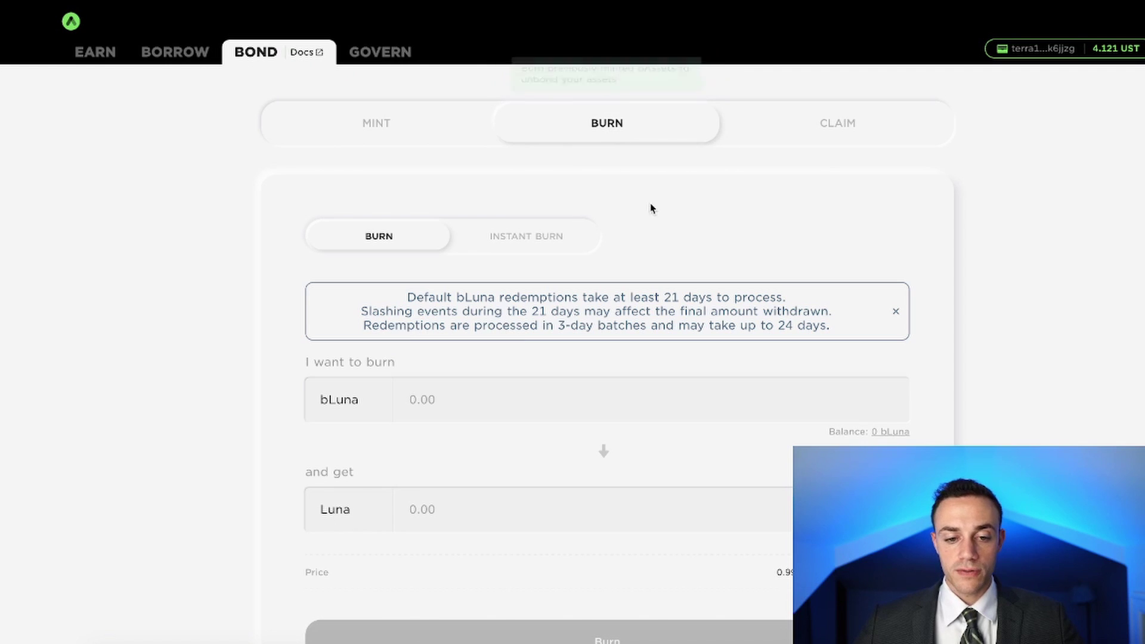
scroll(582, 395, down, 1)
scroll(580, 363, up, 1)
click(539, 239)
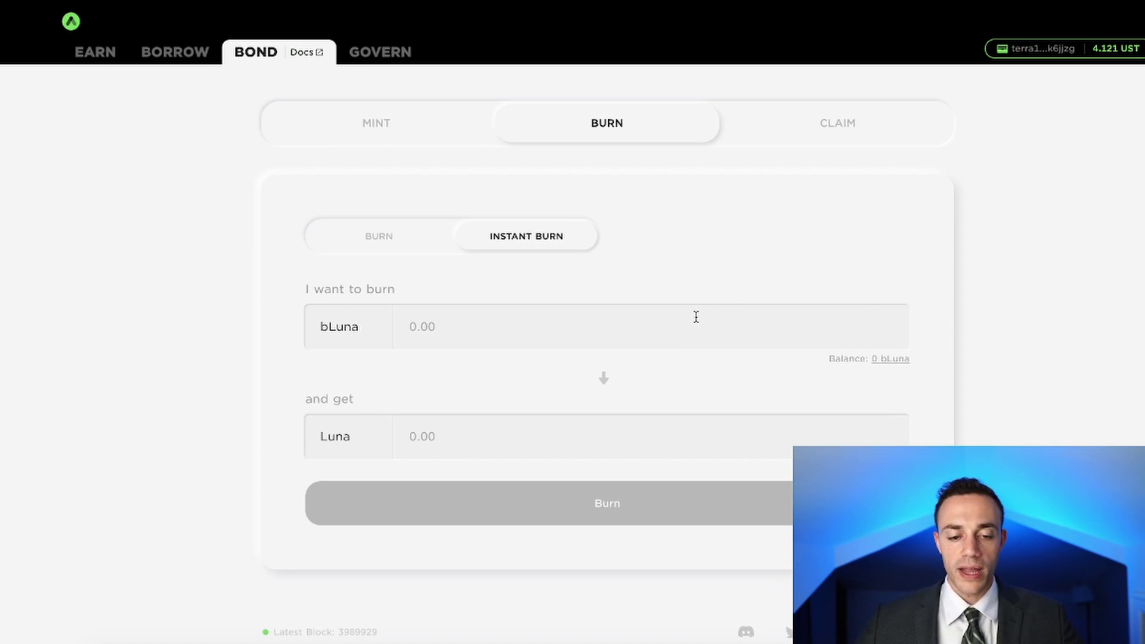
click(385, 233)
scroll(656, 352, down, 3)
scroll(671, 350, up, 3)
click(163, 52)
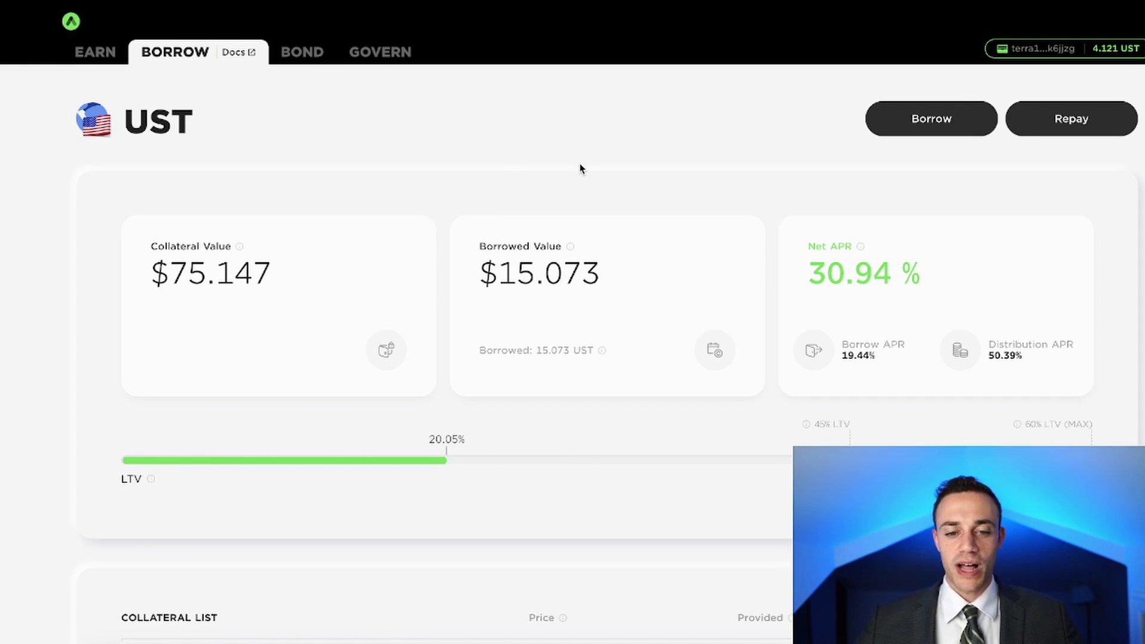